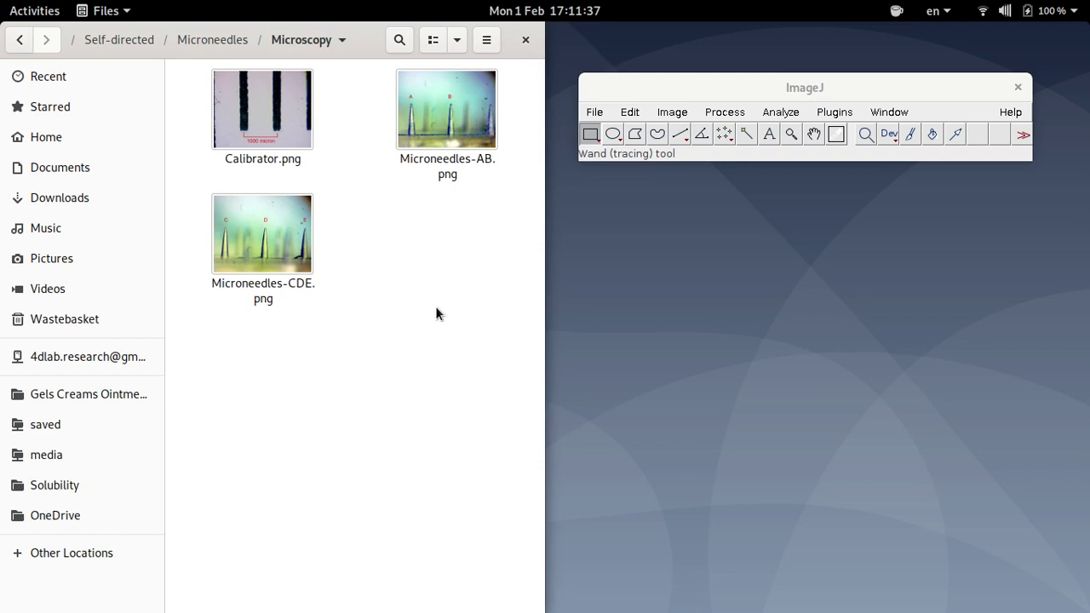
Step: Open Calibrator.png in ImageJ from the file manager and arrange its window beside the toolbar
{"action": "left_click_drag", "start_coordinate": [742, 82], "coordinate": [746, 61]}
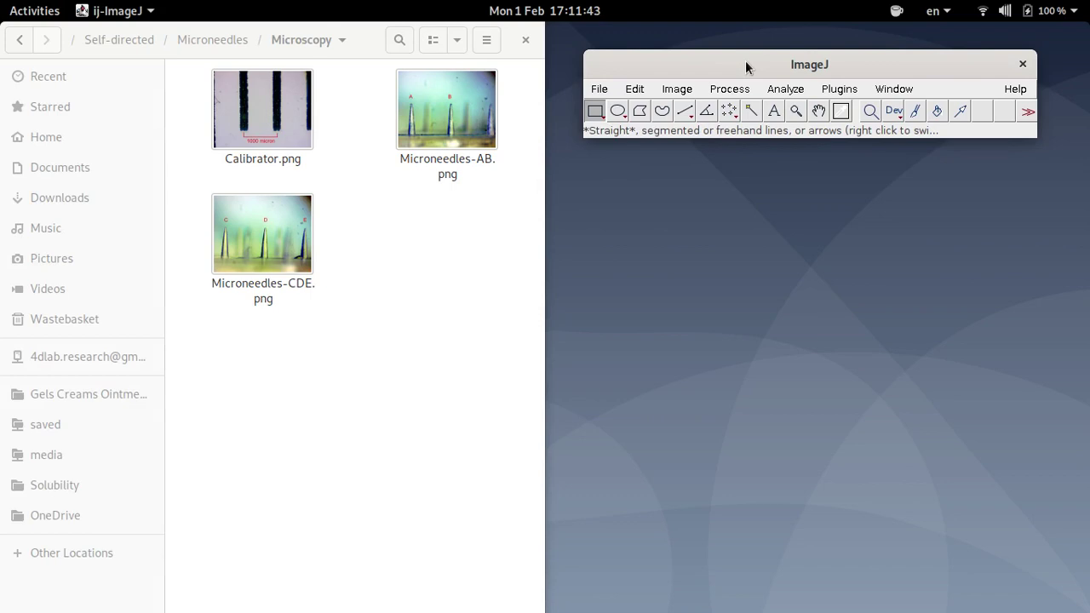
{"action": "left_click_drag", "start_coordinate": [746, 62], "coordinate": [782, 70]}
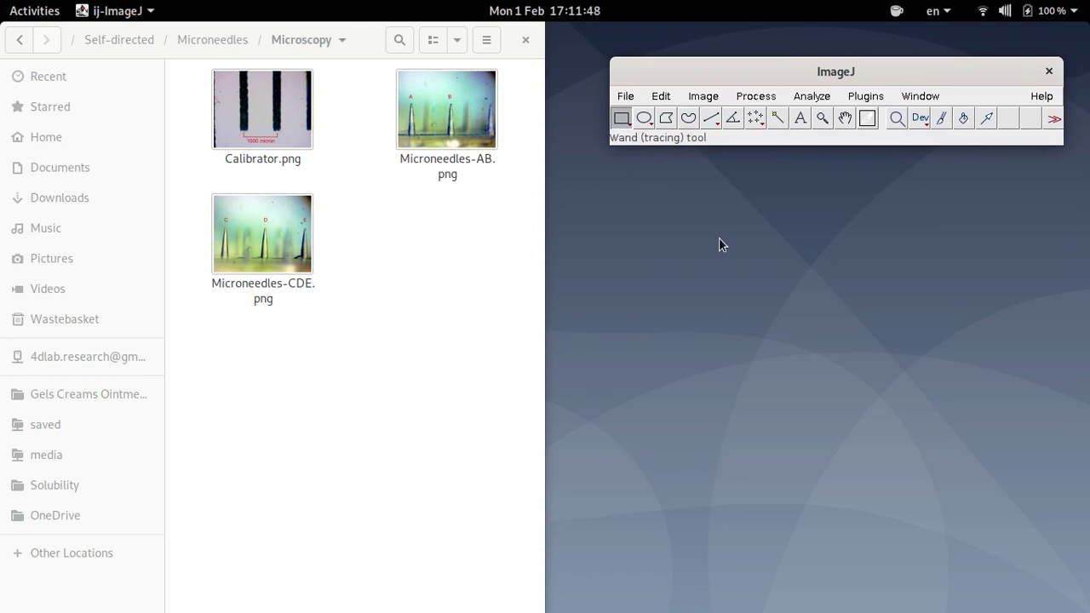
{"action": "left_click", "coordinate": [378, 232]}
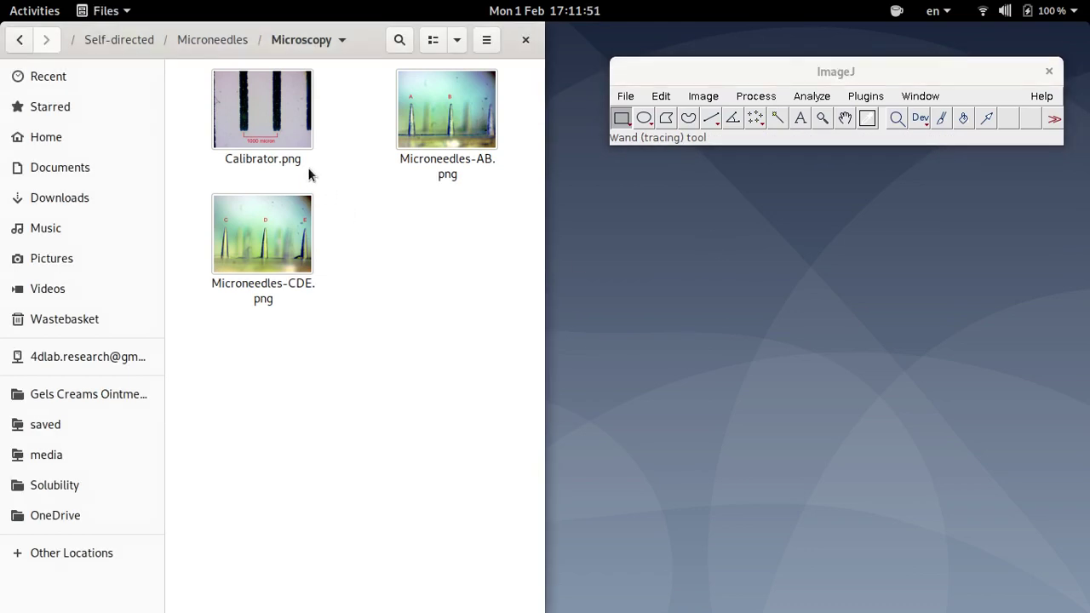
{"action": "left_click_drag", "start_coordinate": [262, 111], "coordinate": [657, 133]}
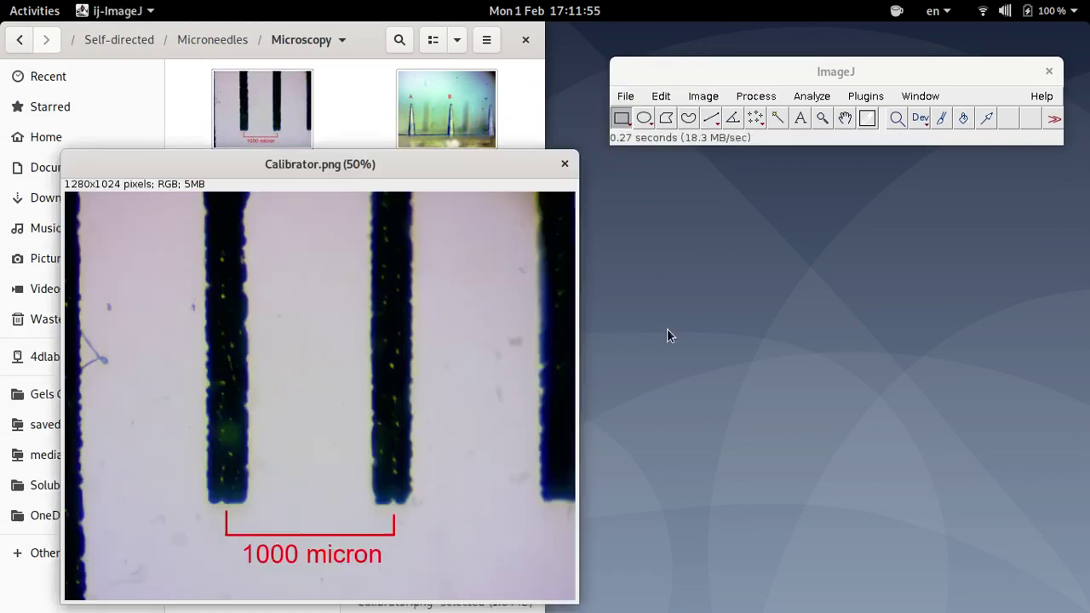
{"action": "left_click_drag", "start_coordinate": [493, 170], "coordinate": [516, 118]}
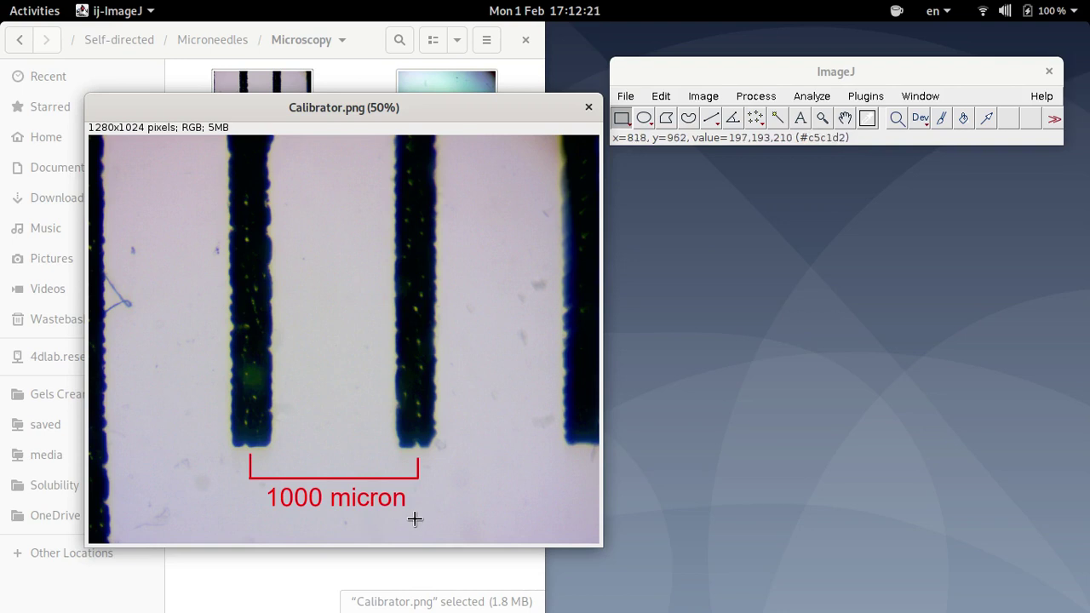
{"action": "left_click_drag", "start_coordinate": [463, 106], "coordinate": [590, 84]}
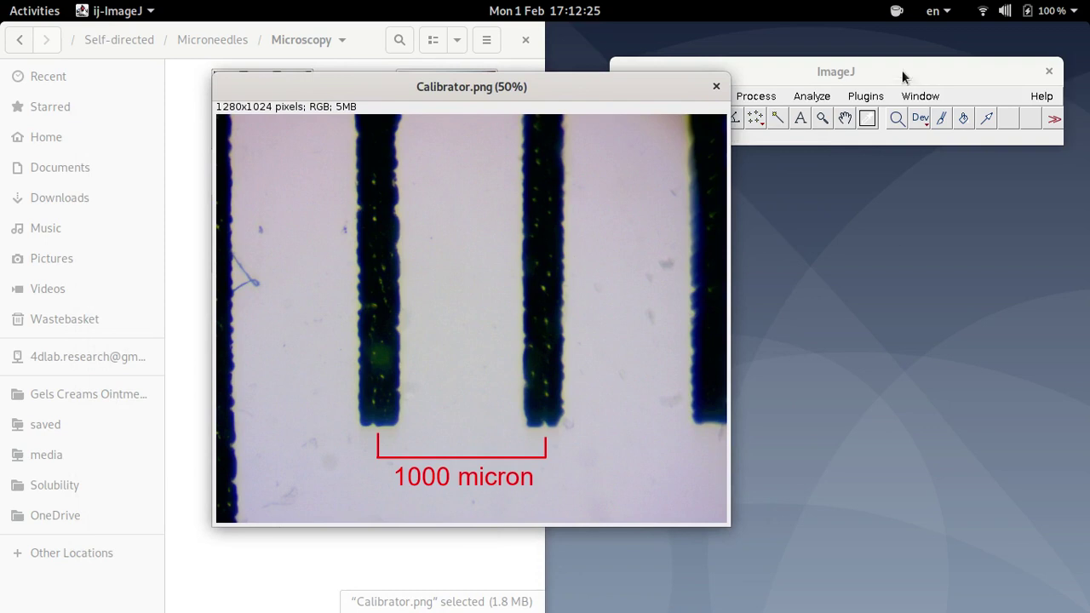
{"action": "left_click_drag", "start_coordinate": [865, 69], "coordinate": [876, 49]}
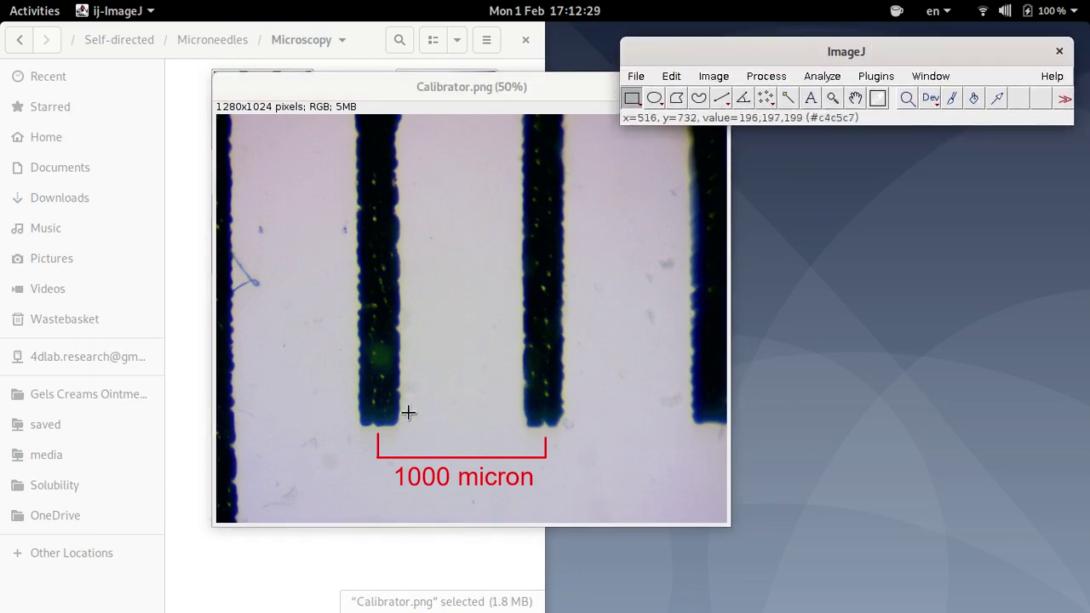
Step: Draw a 424-pixel straight line between the bar bottoms, spanning the 1000 micron scale bar
{"action": "left_click", "coordinate": [719, 100]}
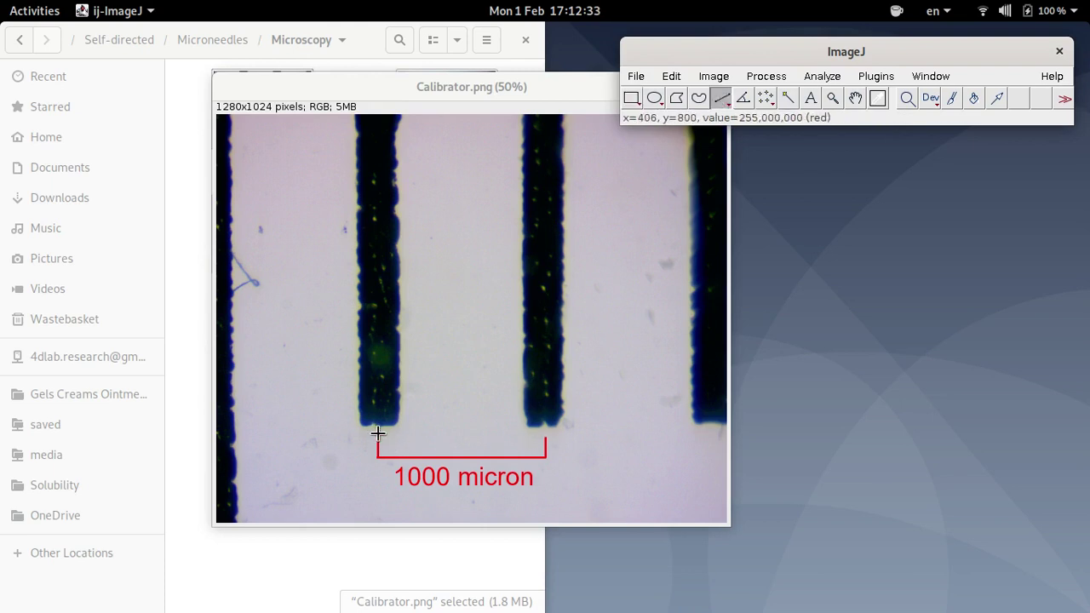
{"action": "left_click_drag", "start_coordinate": [376, 425], "coordinate": [546, 426]}
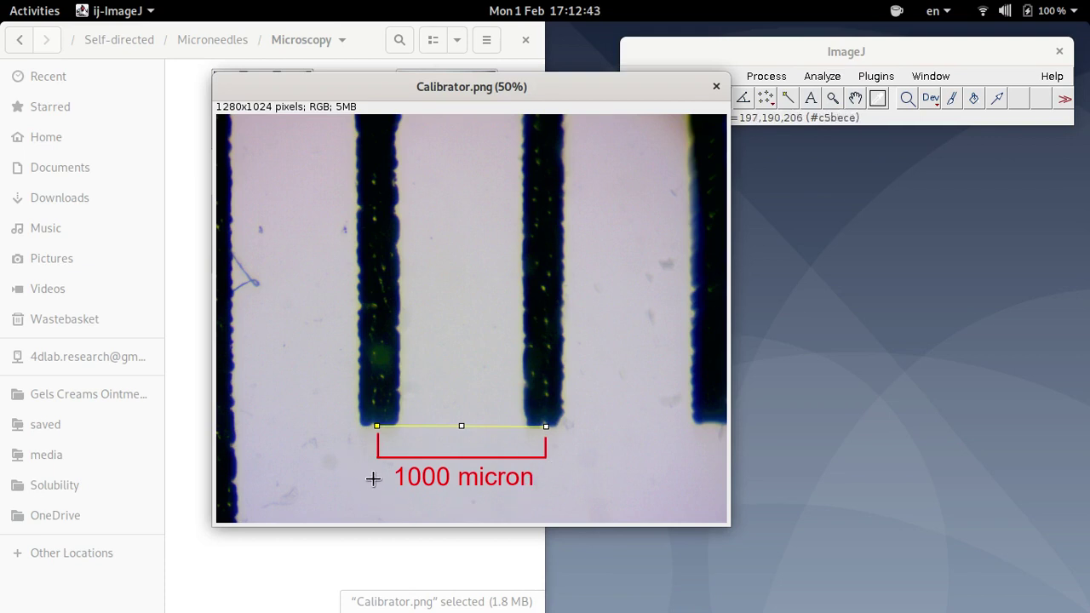
{"action": "left_click", "coordinate": [870, 56]}
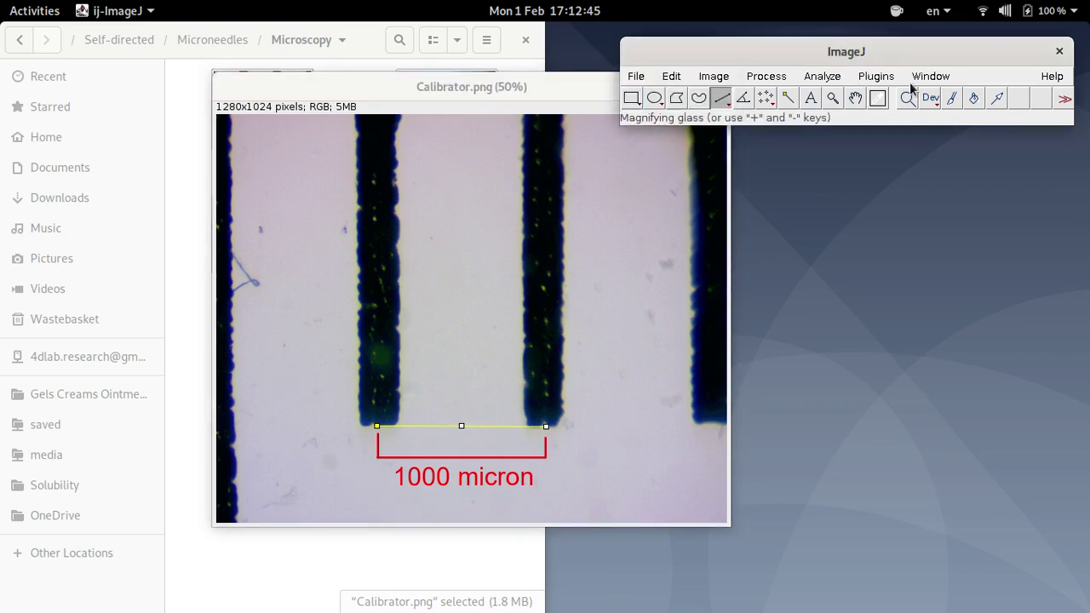
{"action": "left_click_drag", "start_coordinate": [871, 55], "coordinate": [871, 48]}
{"action": "left_click", "coordinate": [832, 74]}
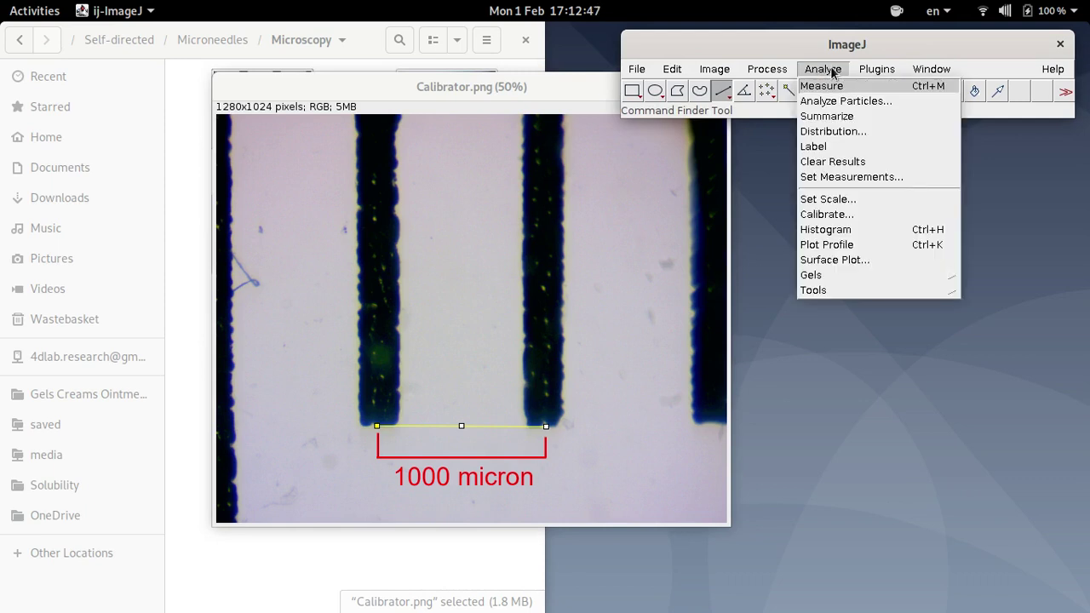
Step: Set the scale globally: known distance 1000, unit micron, applied to all images
{"action": "left_click", "coordinate": [820, 200]}
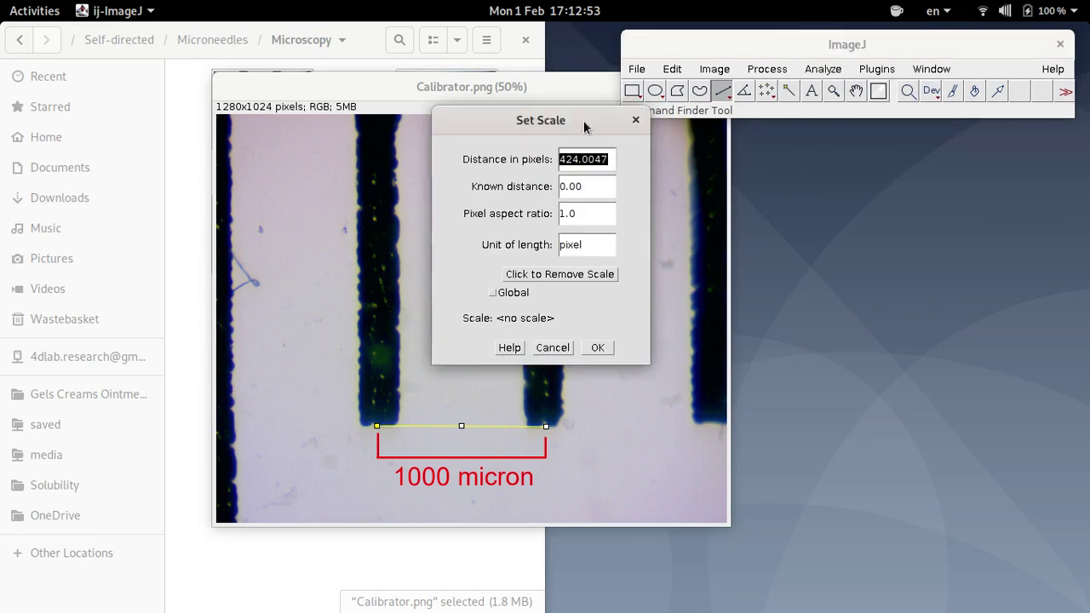
{"action": "left_click_drag", "start_coordinate": [586, 120], "coordinate": [612, 103]}
{"action": "left_click", "coordinate": [616, 150]}
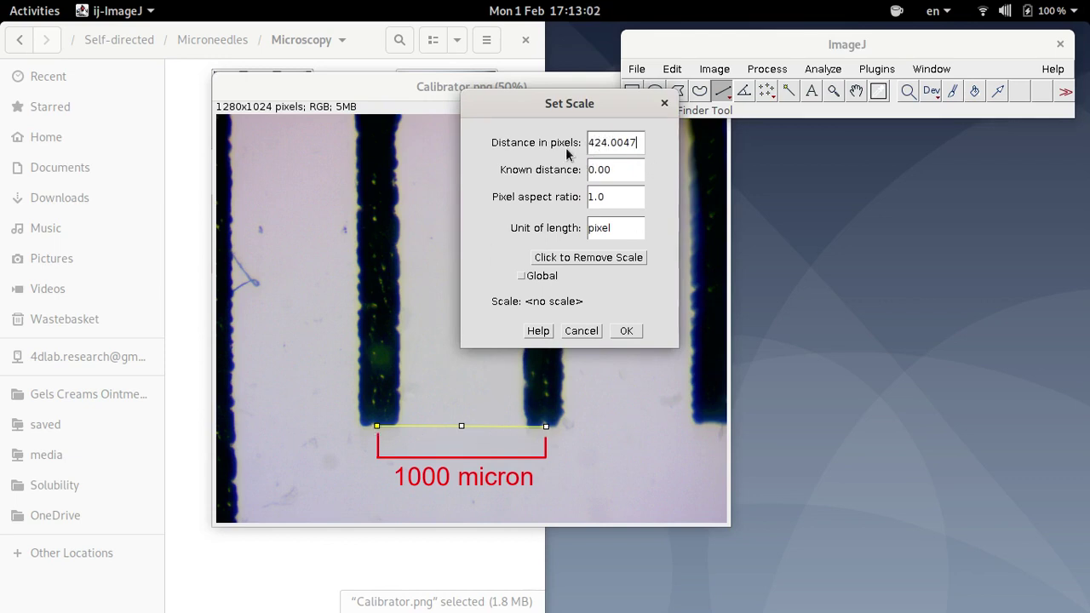
{"action": "left_click", "coordinate": [628, 177]}
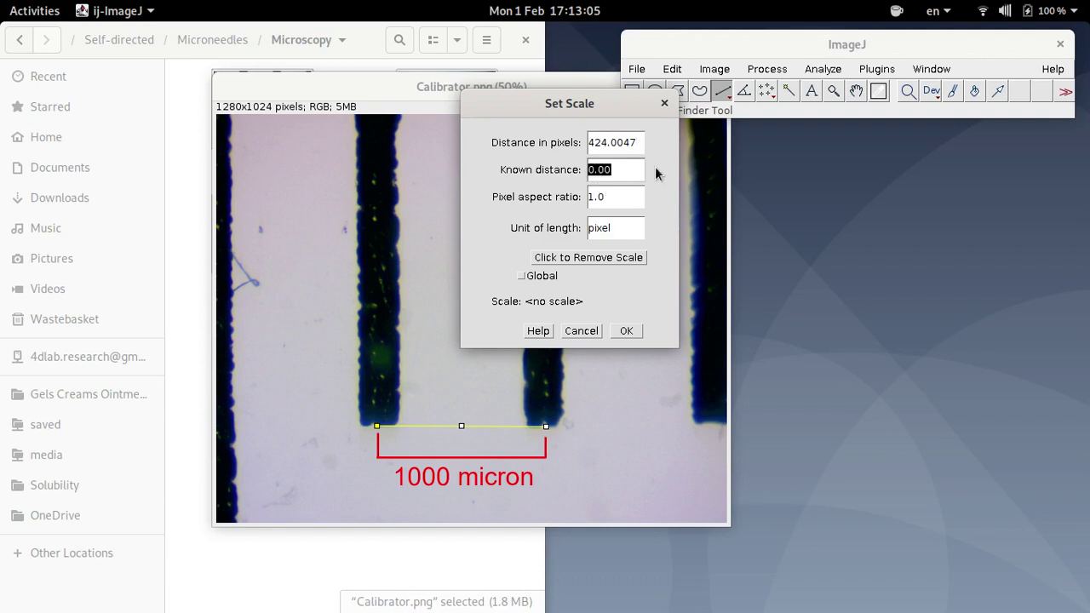
{"action": "type", "text": "1000"}
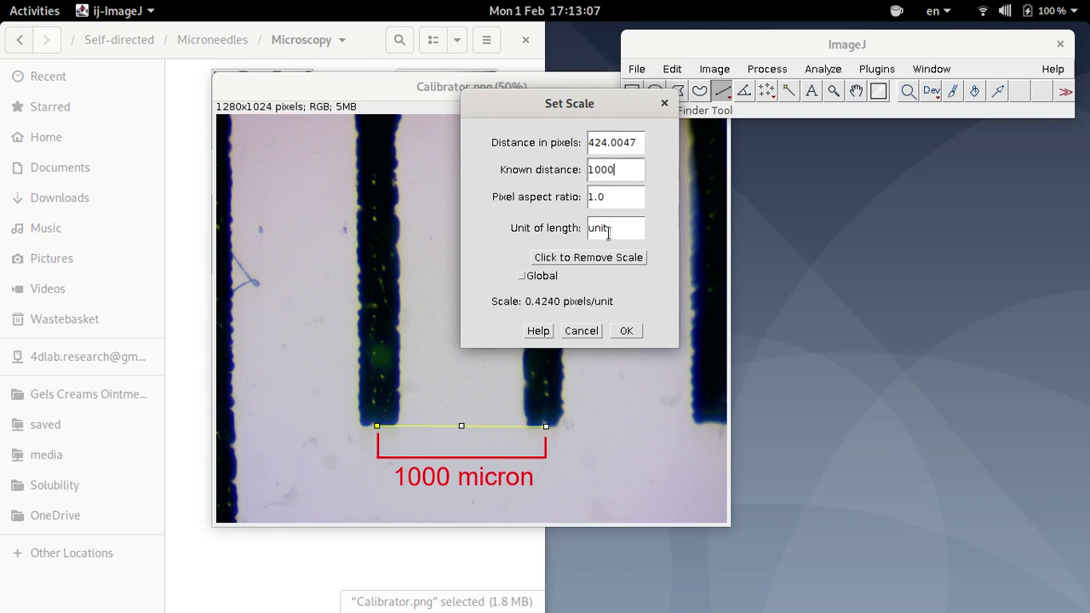
{"action": "left_click_drag", "start_coordinate": [587, 228], "coordinate": [620, 227]}
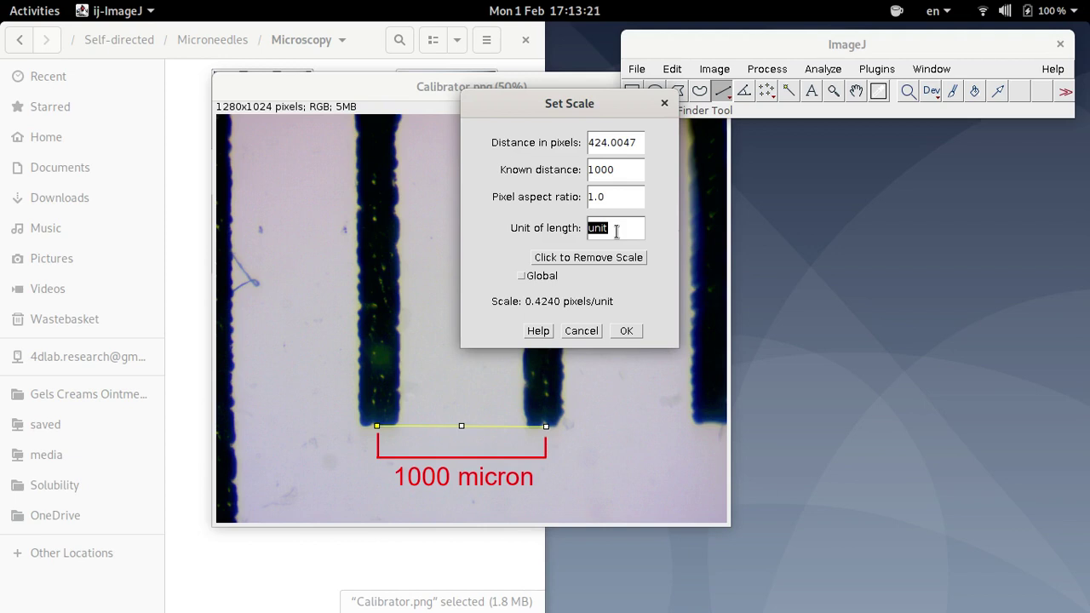
{"action": "type", "text": "micron"}
{"action": "left_click", "coordinate": [521, 278]}
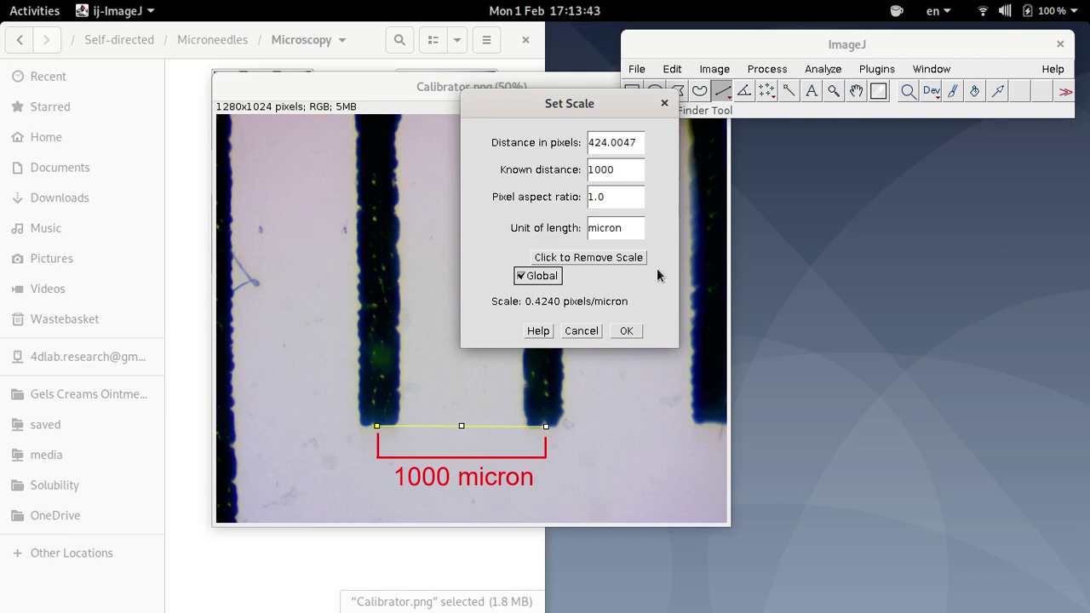
{"action": "left_click", "coordinate": [634, 330]}
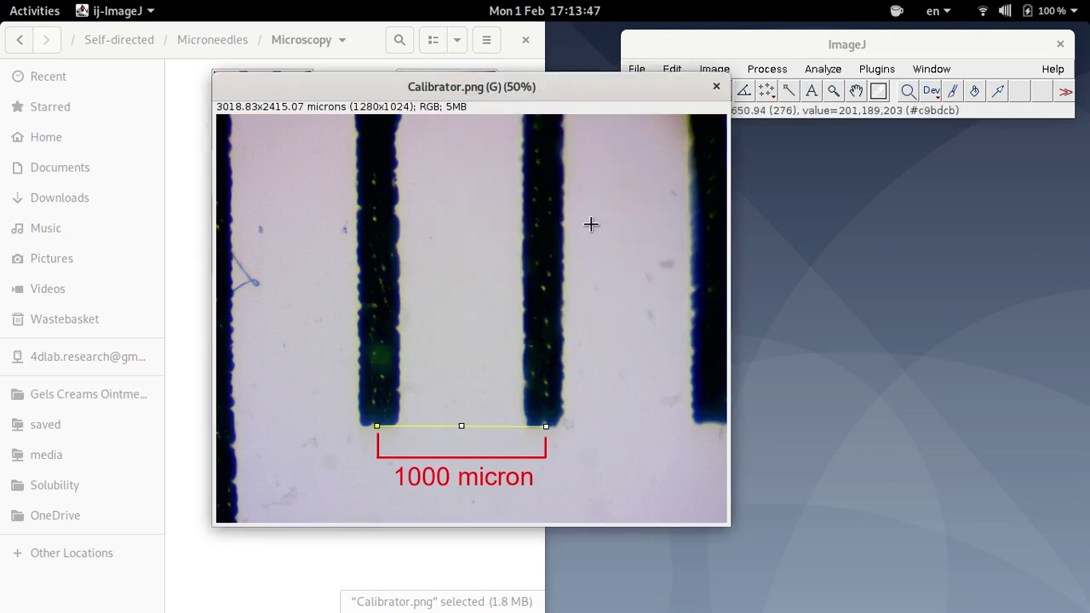
Step: Close Calibrator.png without saving and pick Microneedles-AB.png in the file manager
{"action": "left_click", "coordinate": [715, 87]}
{"action": "left_click", "coordinate": [494, 229]}
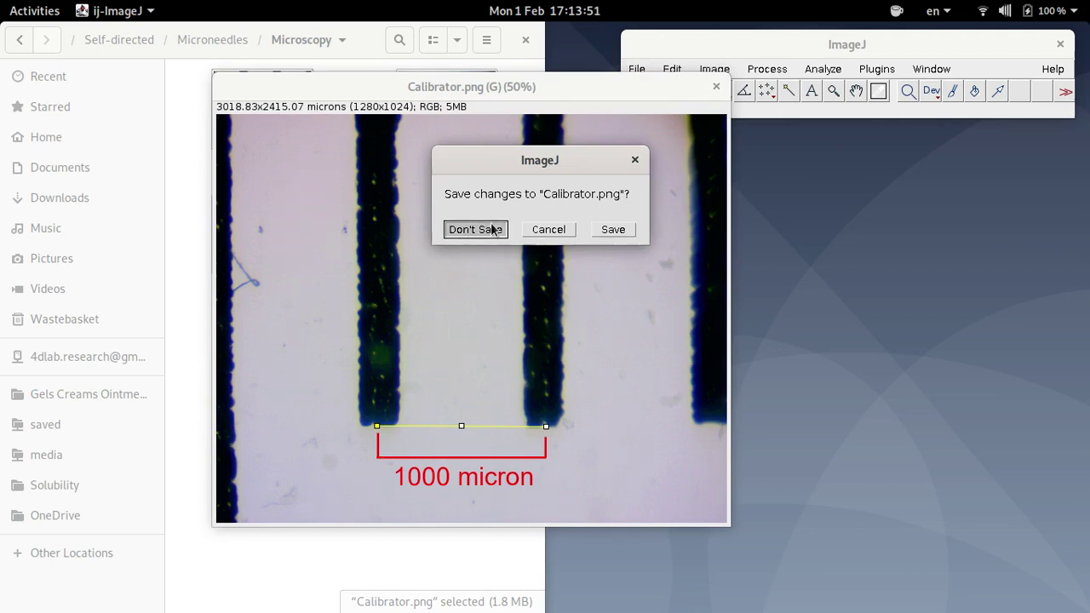
{"action": "left_click", "coordinate": [486, 235]}
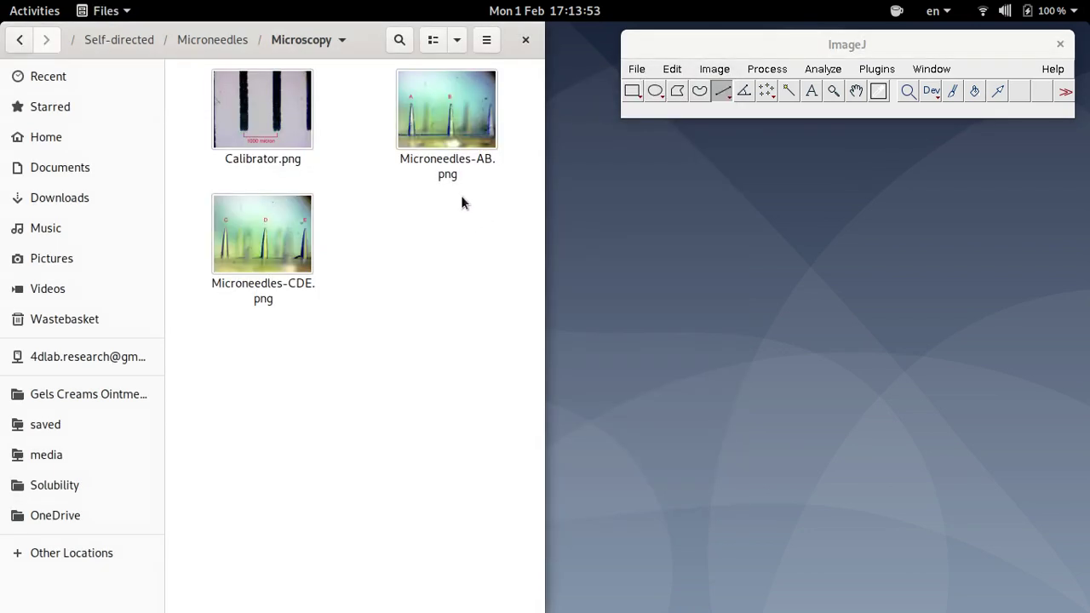
{"action": "left_click", "coordinate": [446, 120]}
Step: Open Microneedles-AB.png in ImageJ and move its window to the left
{"action": "left_click_drag", "start_coordinate": [445, 120], "coordinate": [688, 69]}
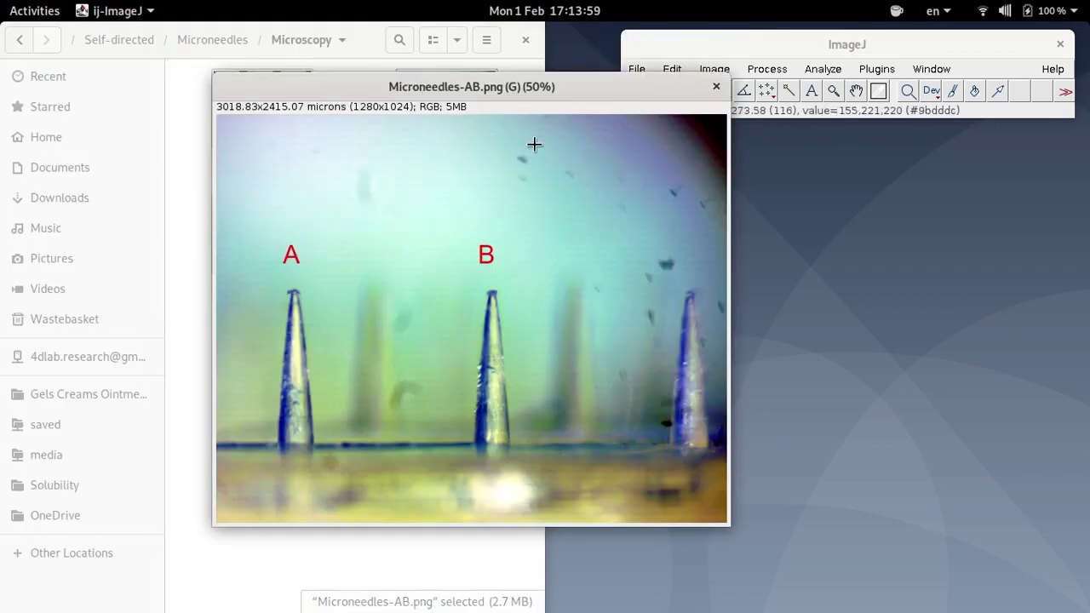
{"action": "left_click_drag", "start_coordinate": [586, 85], "coordinate": [480, 76]}
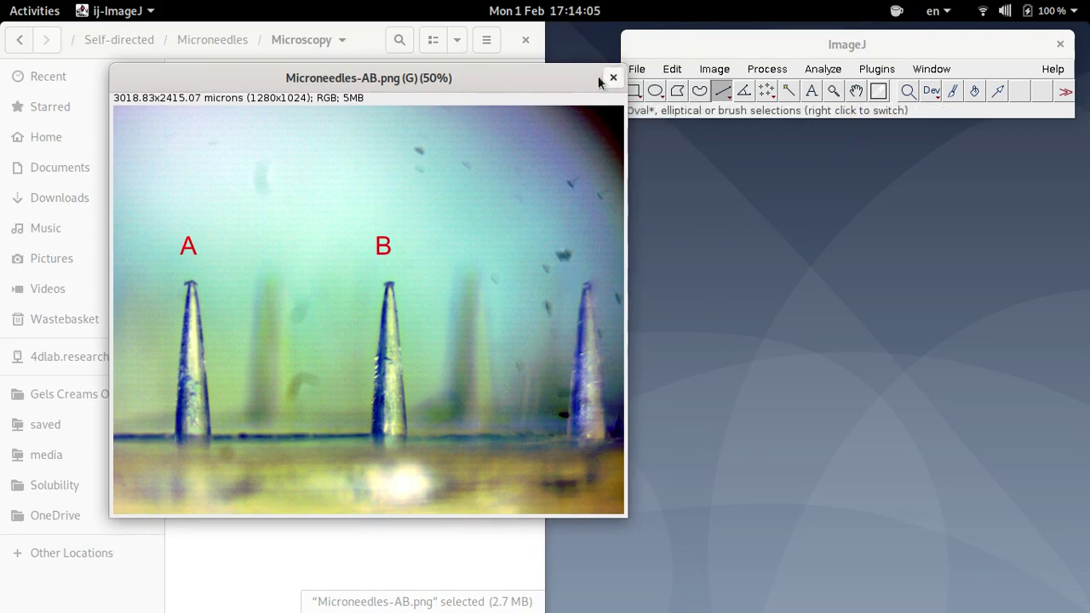
{"action": "left_click_drag", "start_coordinate": [598, 76], "coordinate": [541, 79]}
{"action": "left_click", "coordinate": [720, 89]}
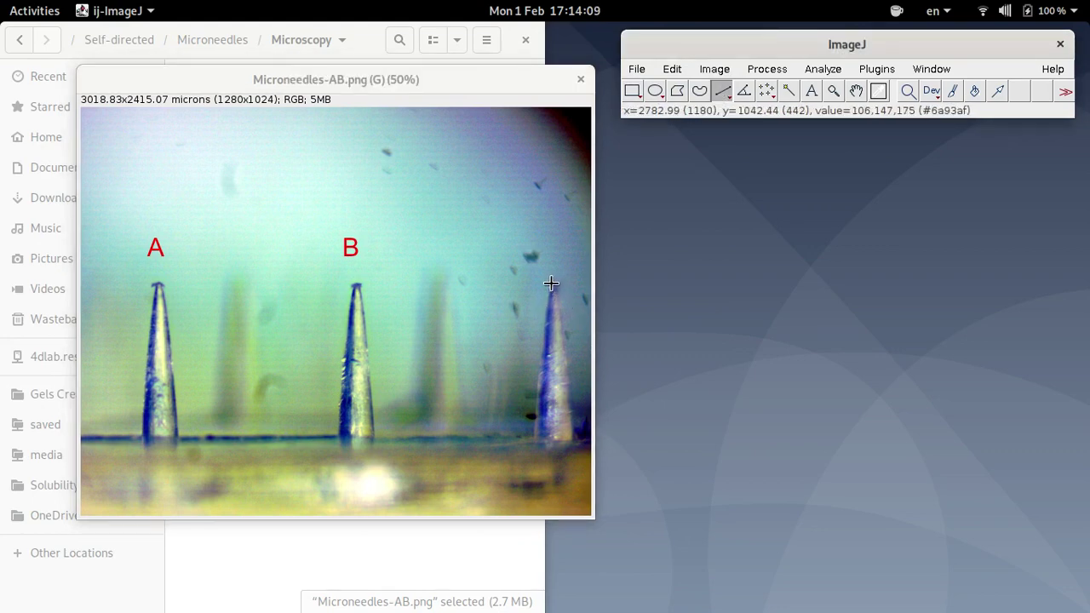
Step: Draw a line of about 910 microns from the rightmost needle's tip to its base
{"action": "left_click_drag", "start_coordinate": [554, 285], "coordinate": [555, 438]}
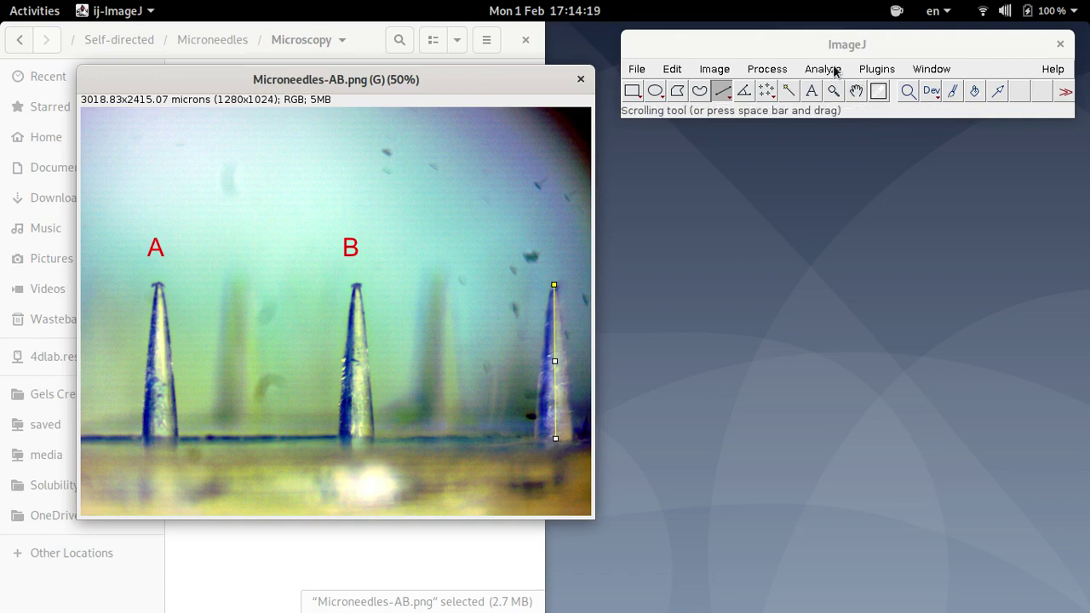
{"action": "left_click_drag", "start_coordinate": [827, 48], "coordinate": [825, 74]}
{"action": "left_click", "coordinate": [819, 95]}
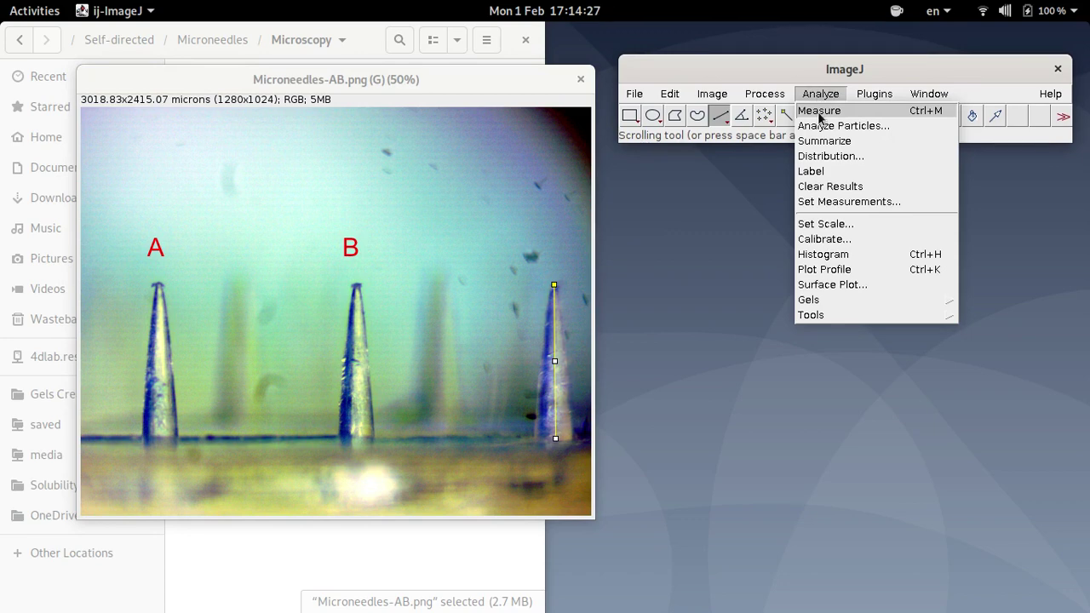
Step: Measure the needle line, giving 910.416 microns at angle -89.406 in the Results table
{"action": "left_click", "coordinate": [819, 110]}
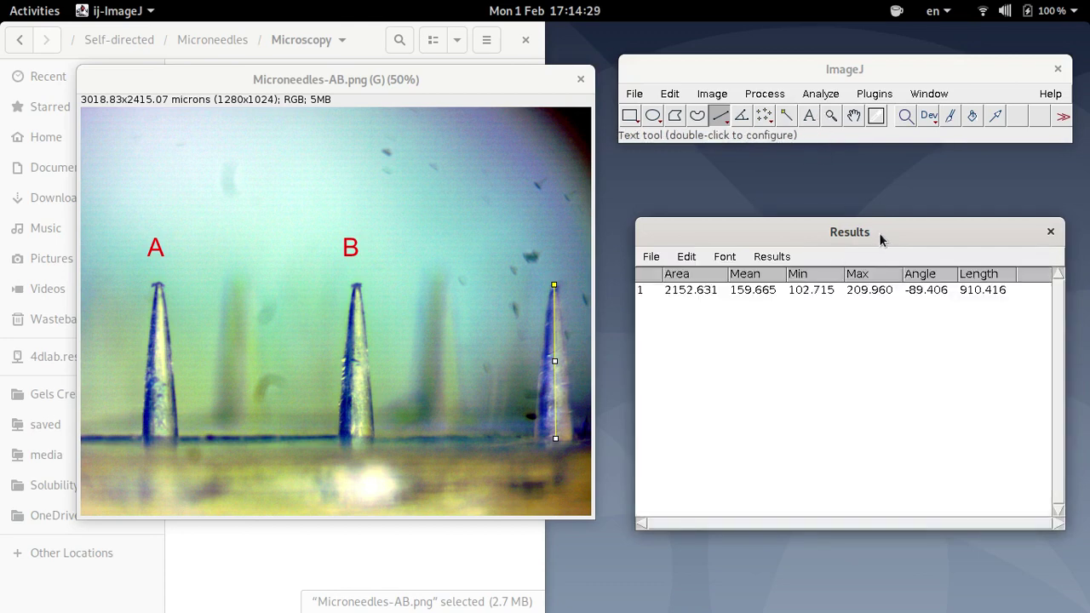
{"action": "left_click_drag", "start_coordinate": [878, 232], "coordinate": [706, 200]}
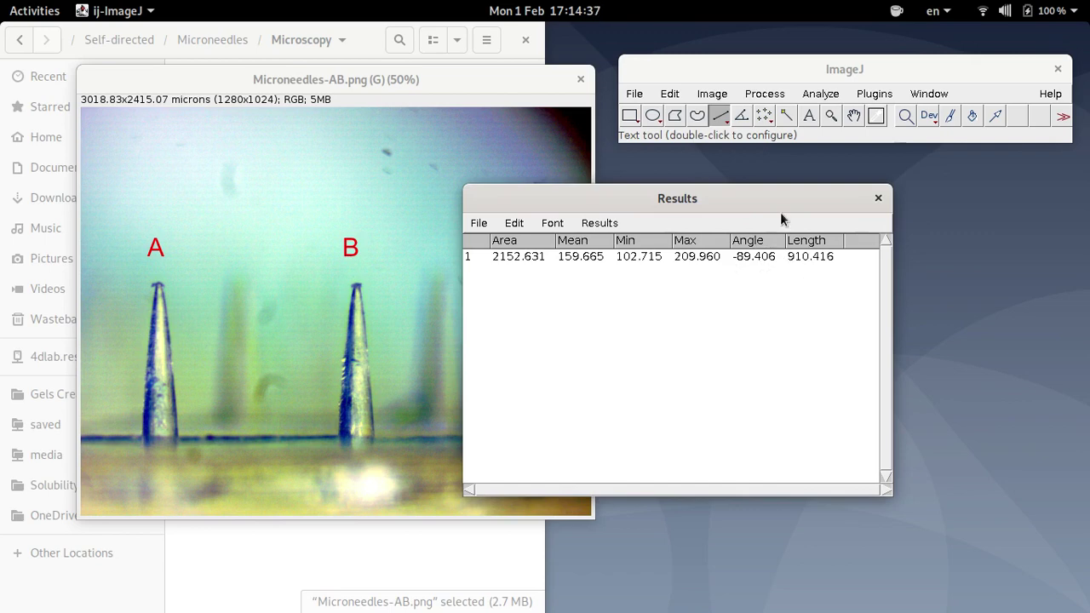
{"action": "left_click_drag", "start_coordinate": [787, 203], "coordinate": [922, 199]}
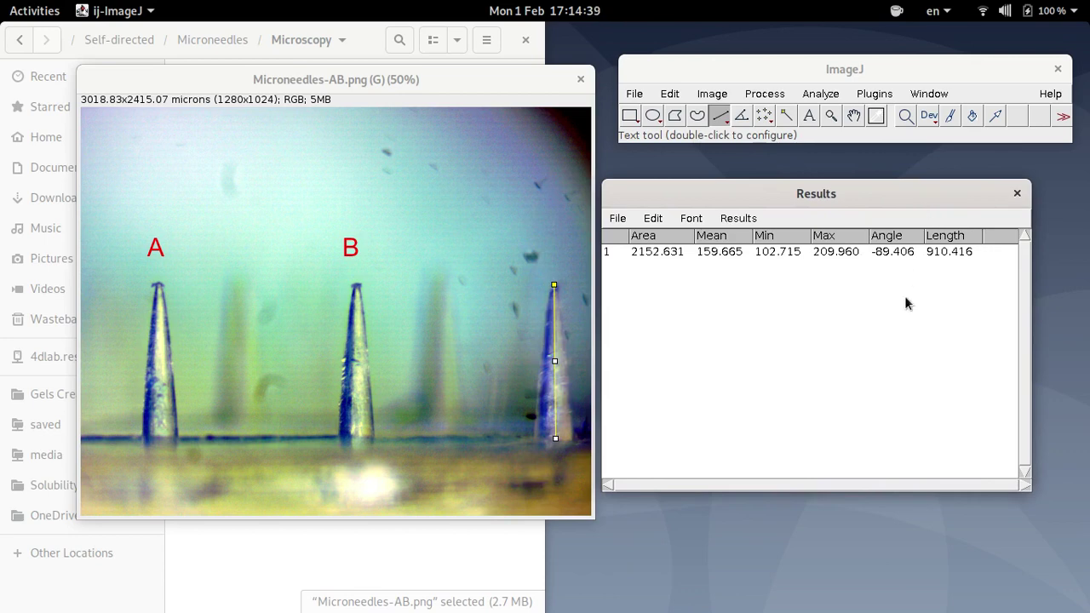